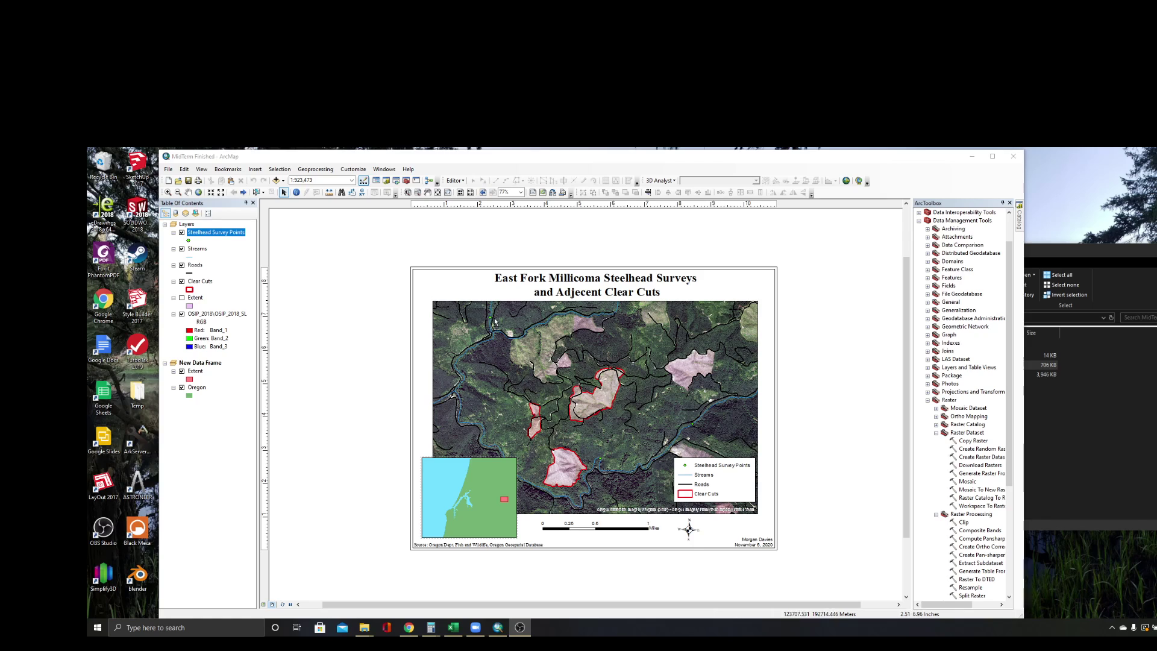
Step: Review the Steelhead Survey Points attribute table to check its fields
{"action": "right_click", "coordinate": [209, 232]}
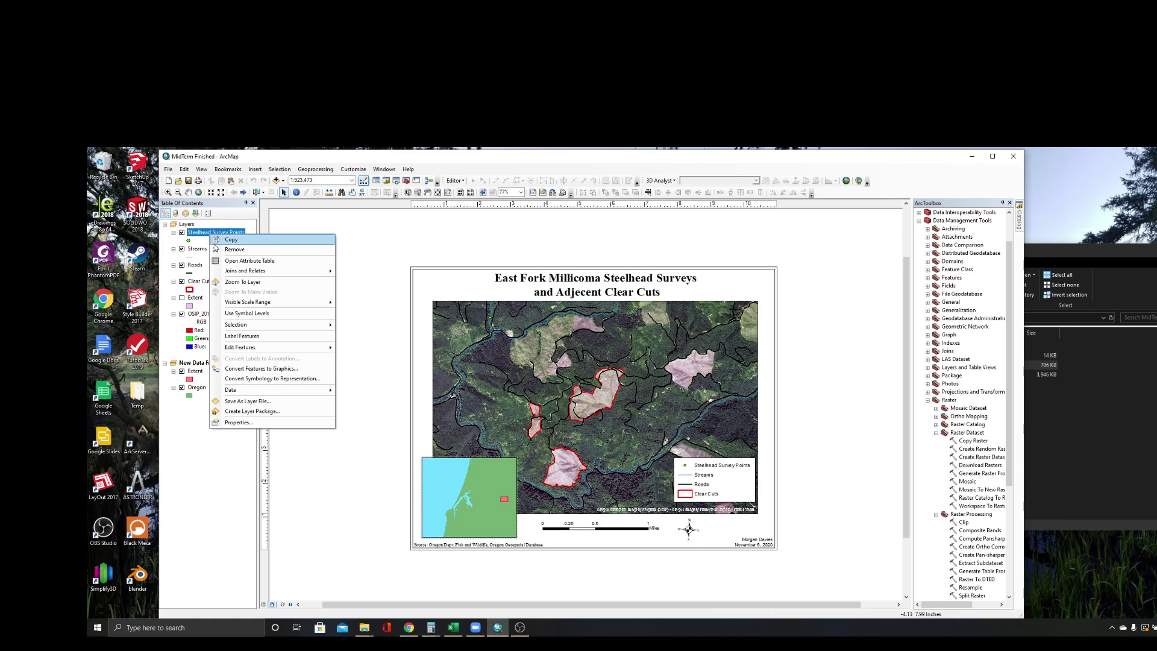
{"action": "left_click", "coordinate": [229, 262]}
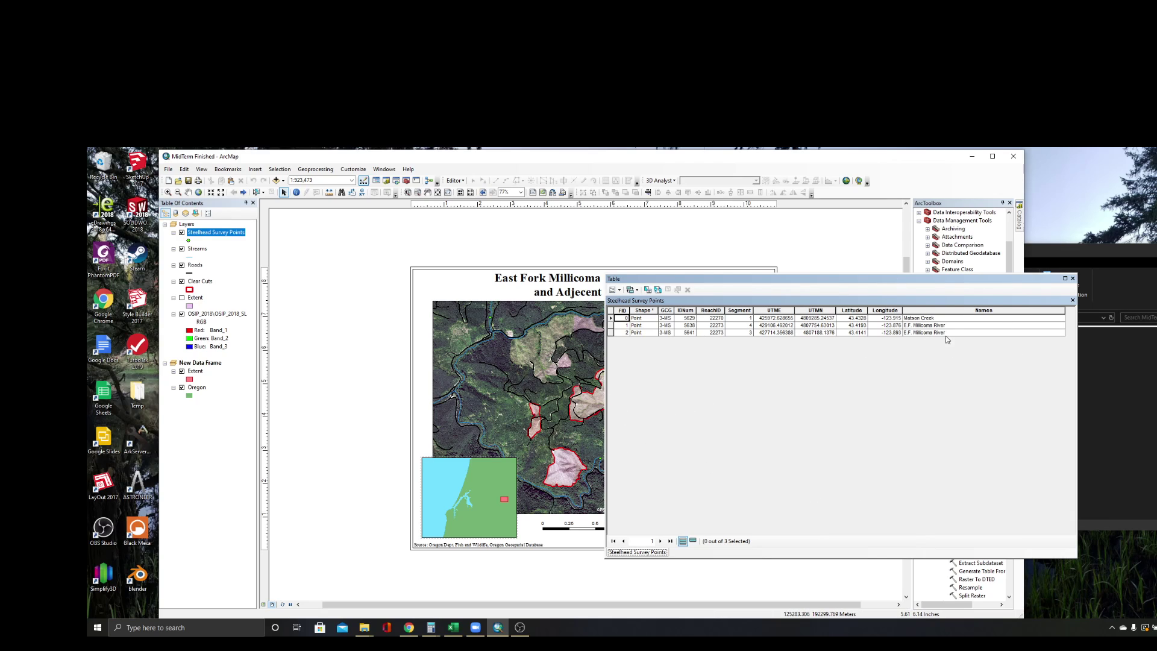
{"action": "left_click", "coordinate": [1072, 278]}
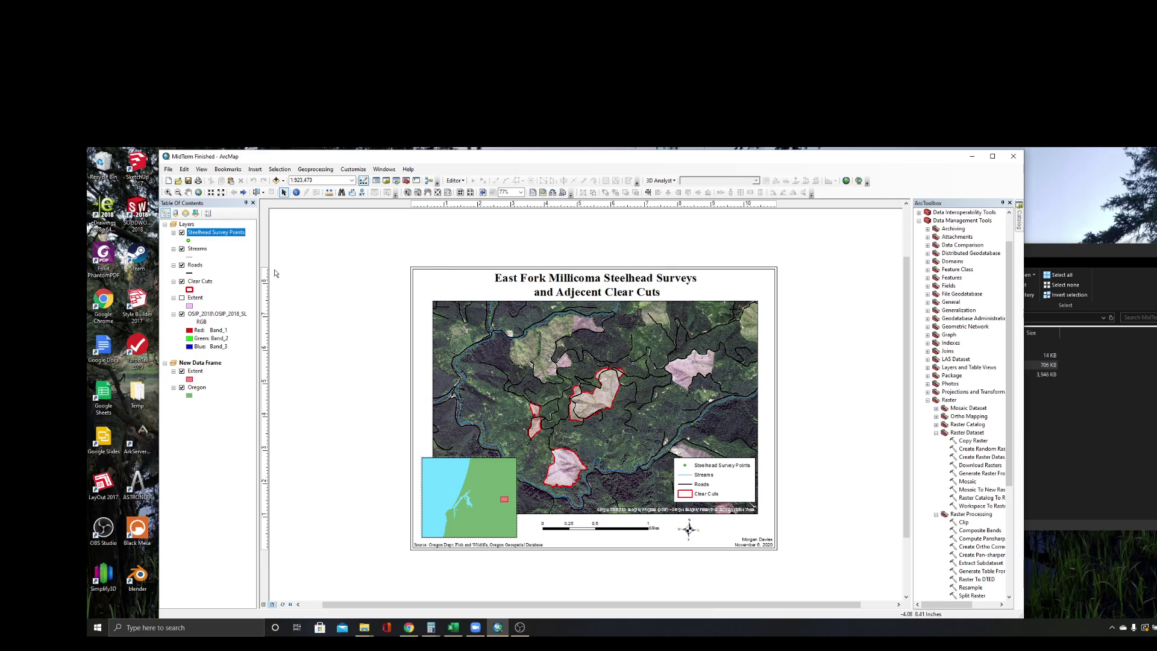
Step: Set the Steelhead Survey Points label field to Names in Layer Properties
{"action": "right_click", "coordinate": [199, 234]}
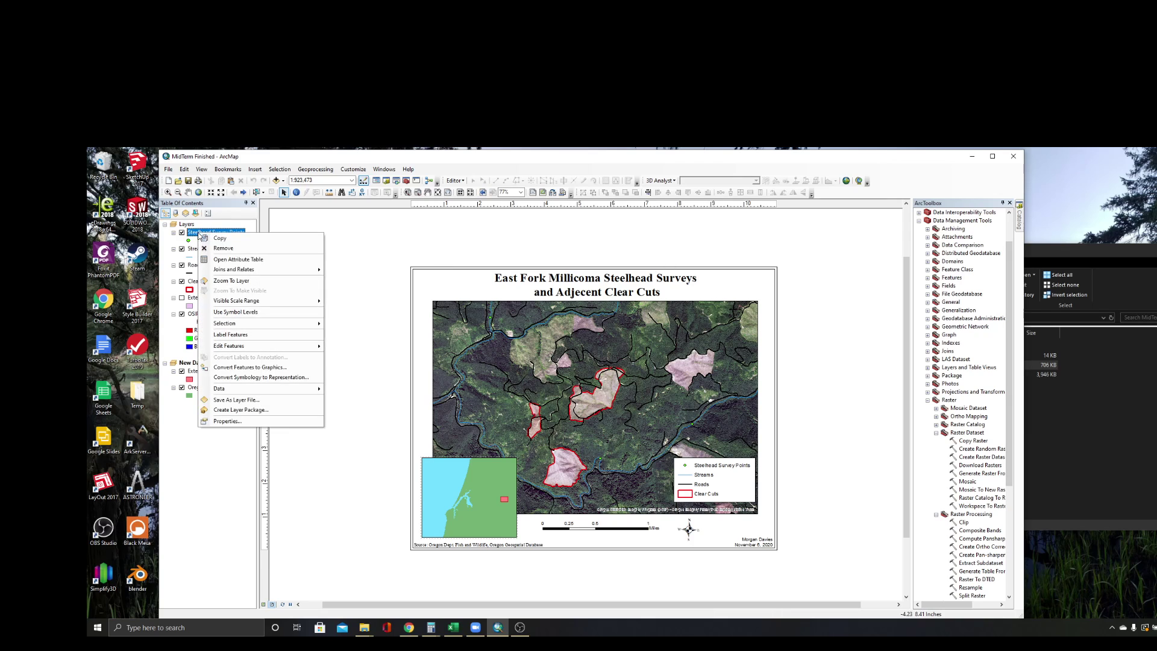
{"action": "left_click", "coordinate": [227, 421]}
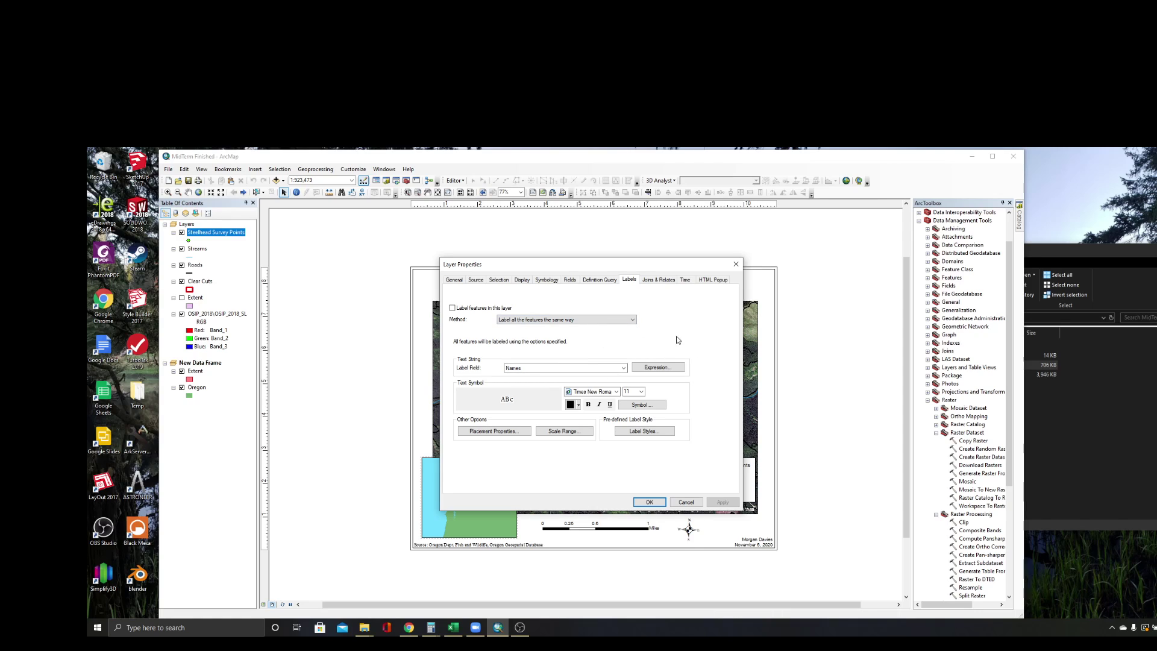
{"action": "left_click", "coordinate": [622, 368]}
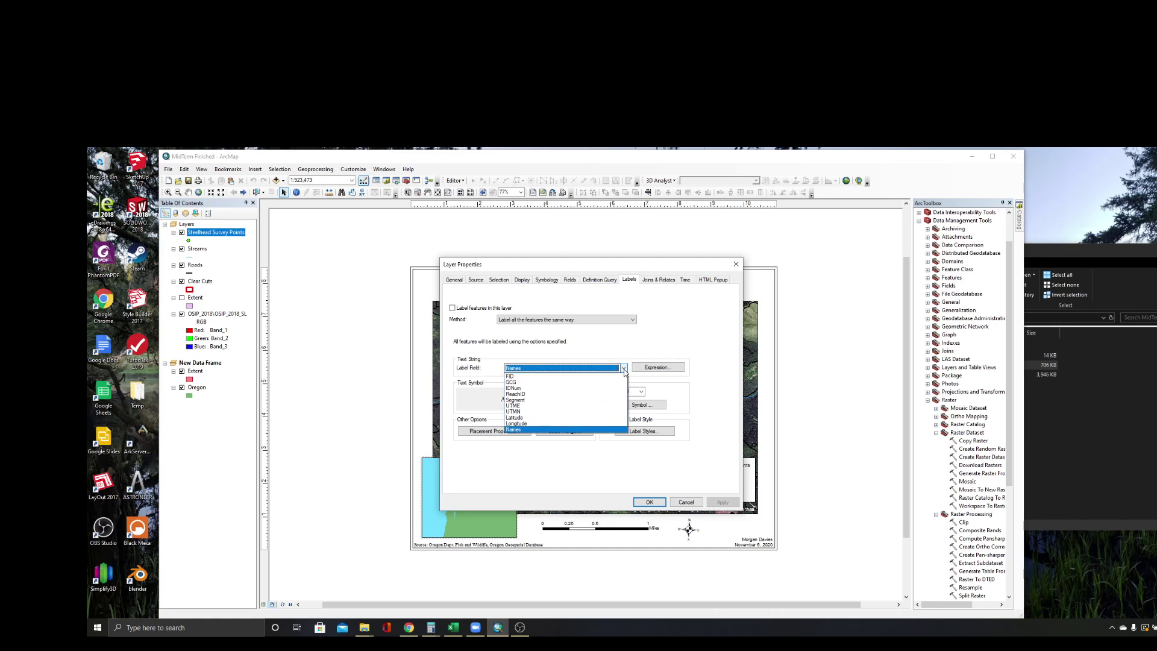
{"action": "left_click", "coordinate": [522, 429]}
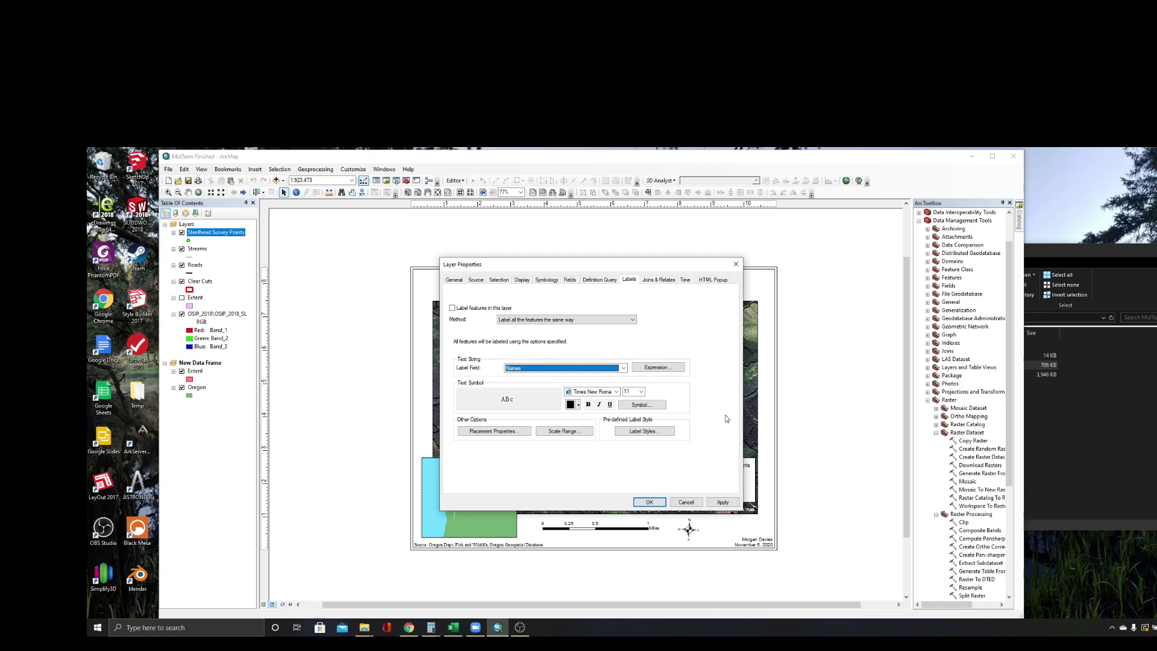
Step: Give the label text symbol a Halo mask and apply the label settings
{"action": "left_click_drag", "start_coordinate": [652, 263], "coordinate": [506, 259]}
{"action": "left_click", "coordinate": [509, 399]}
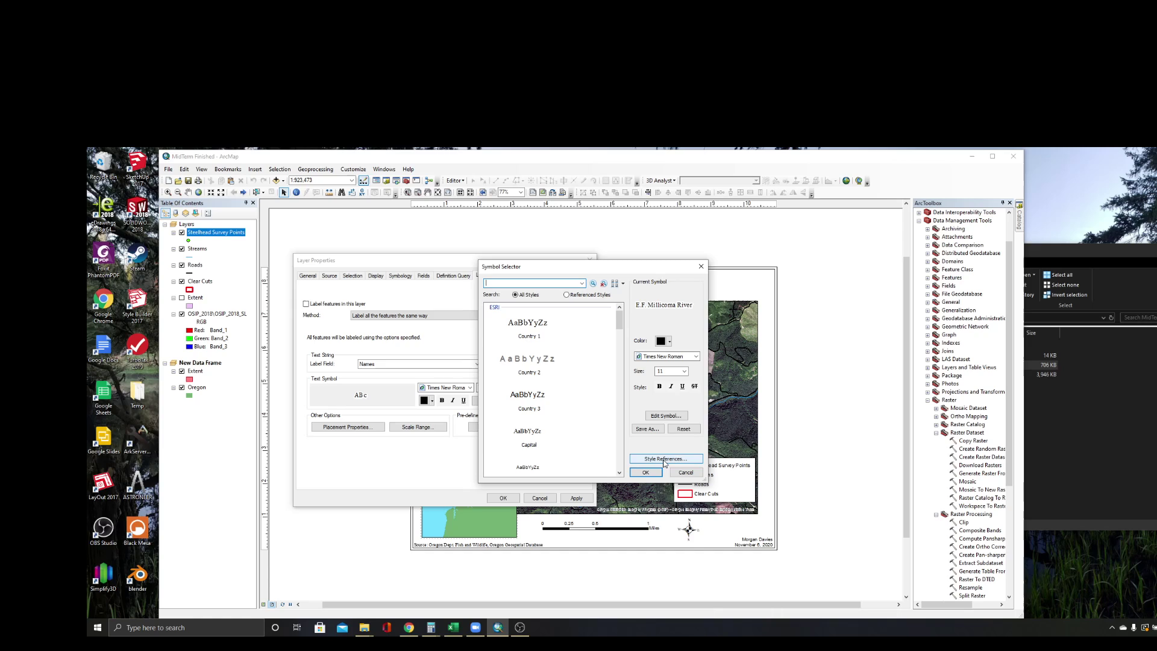
{"action": "left_click", "coordinate": [669, 416]}
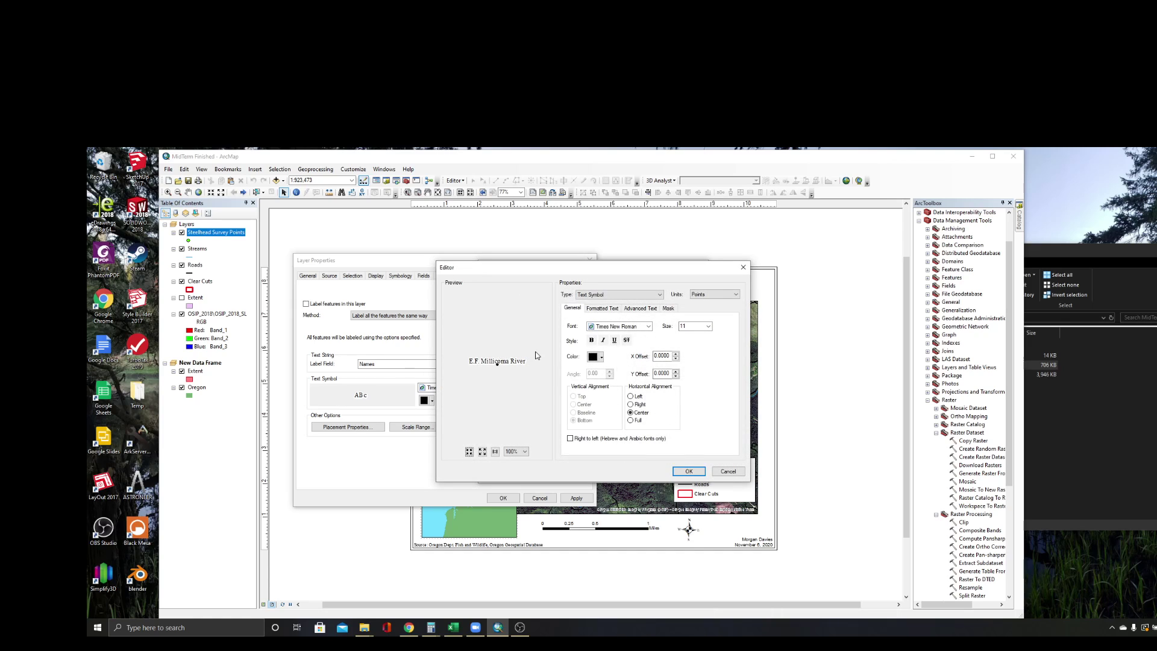
{"action": "left_click", "coordinate": [673, 308]}
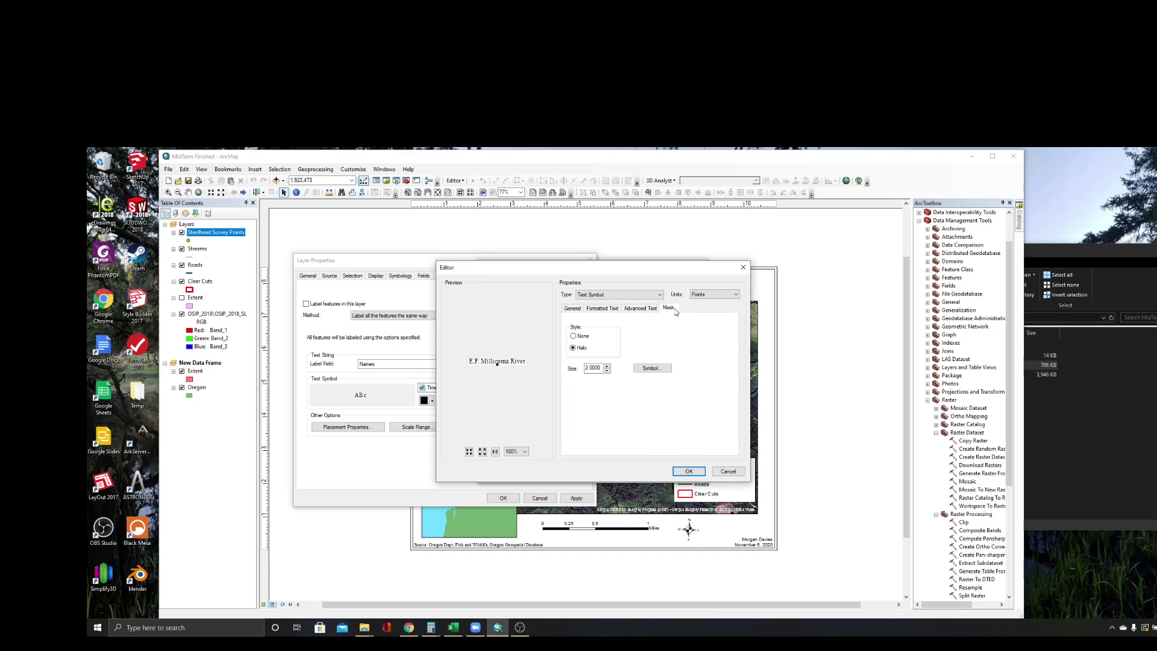
{"action": "left_click", "coordinate": [574, 347]}
{"action": "left_click", "coordinate": [676, 471]}
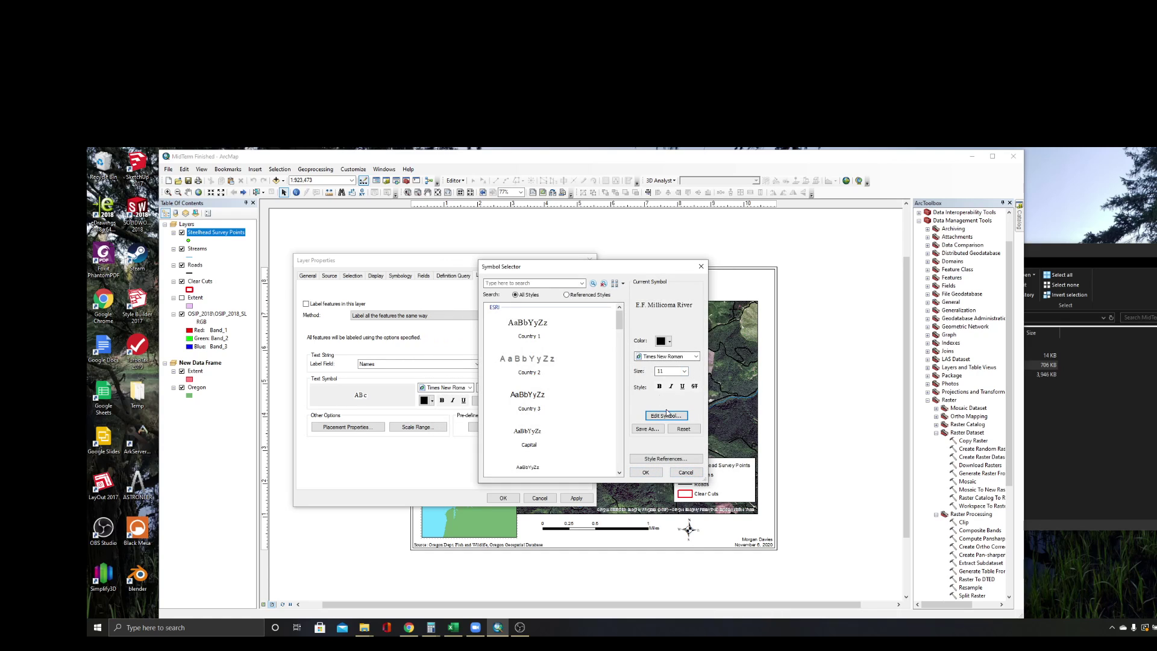
{"action": "left_click", "coordinate": [646, 473]}
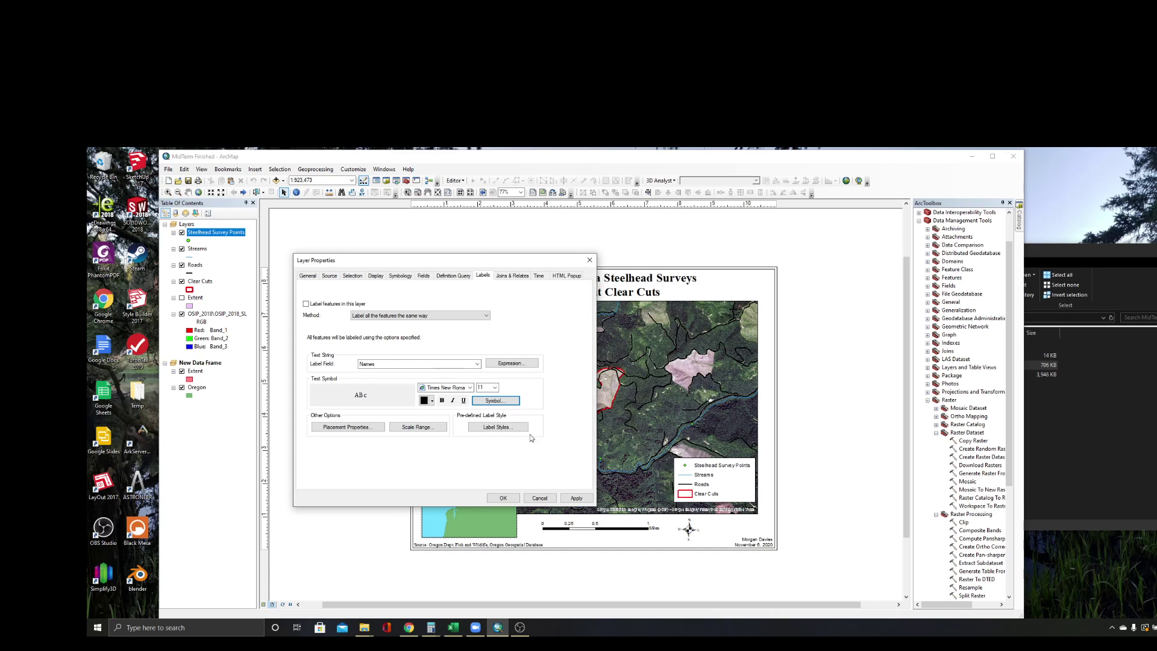
{"action": "left_click", "coordinate": [502, 497]}
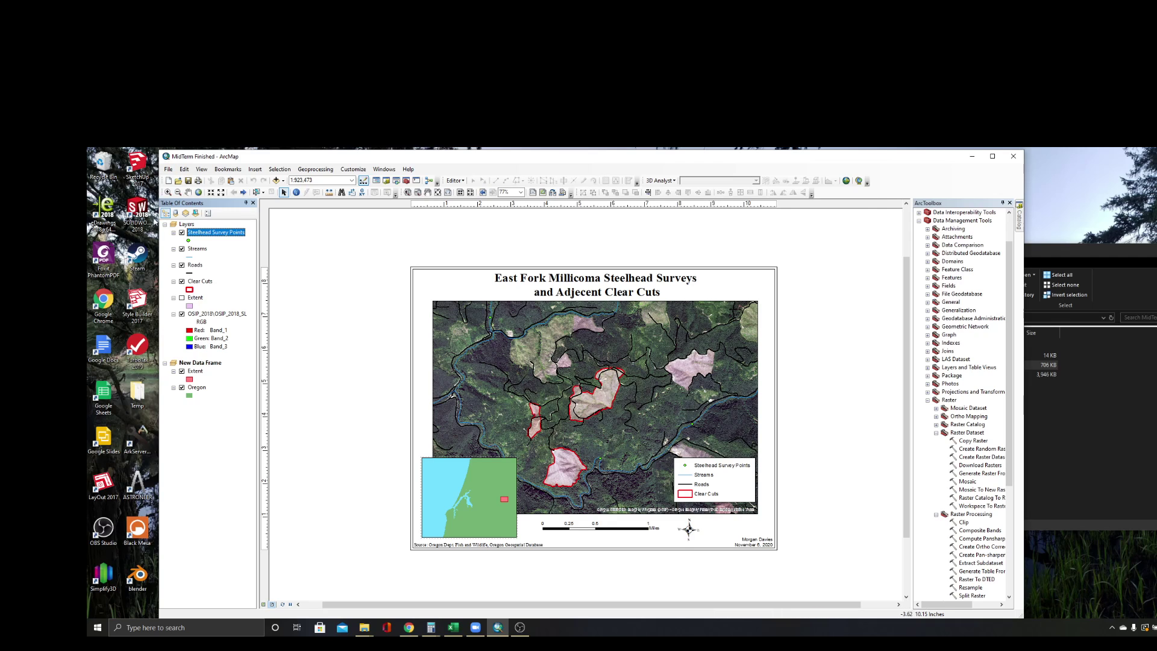
Step: Turn on Label Features for Steelhead Survey Points so their names show on the map
{"action": "right_click", "coordinate": [215, 235]}
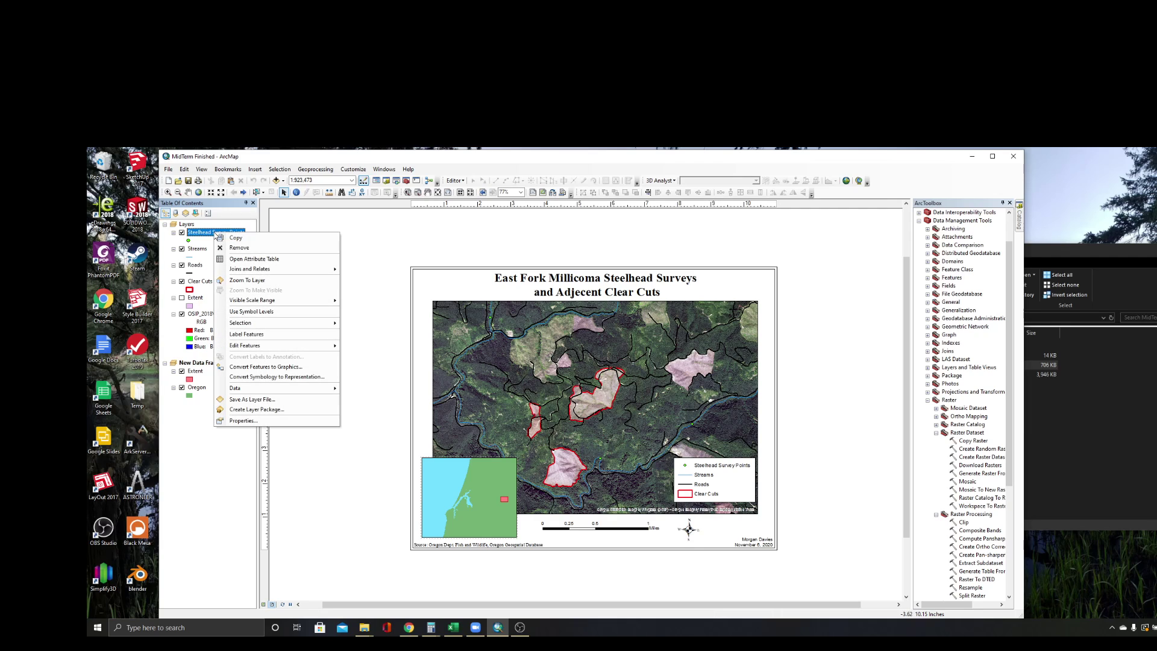
{"action": "left_click", "coordinate": [269, 335]}
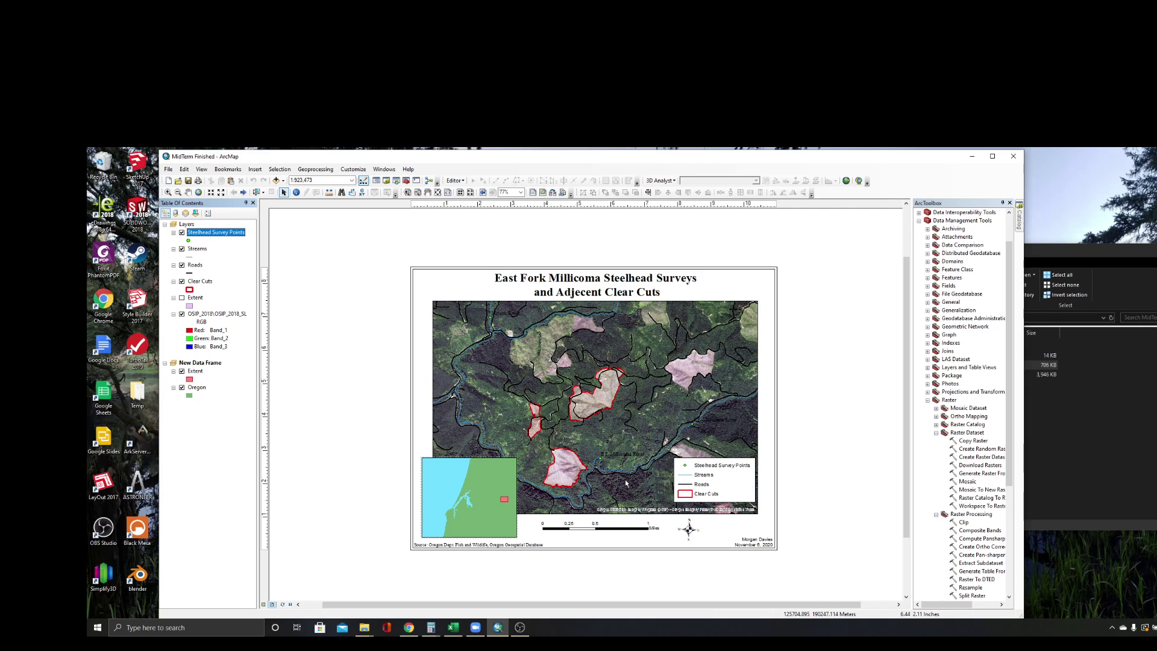
Step: Open the survey points' label text symbol and set its mask to Halo
{"action": "right_click", "coordinate": [207, 237]}
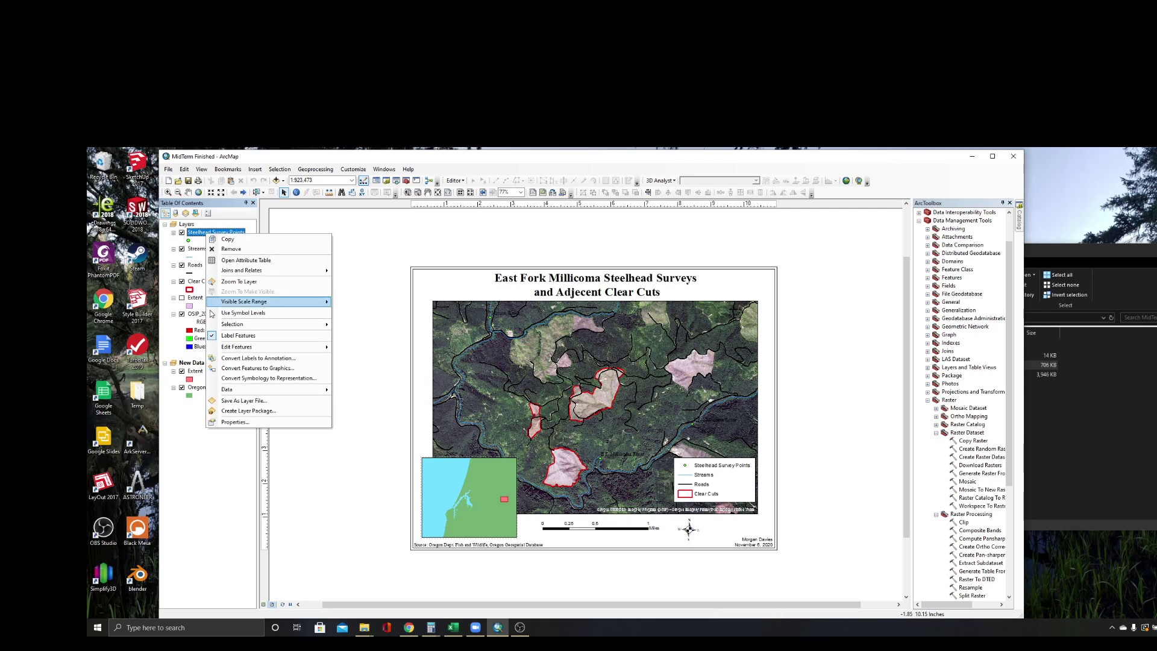
{"action": "left_click", "coordinate": [237, 422]}
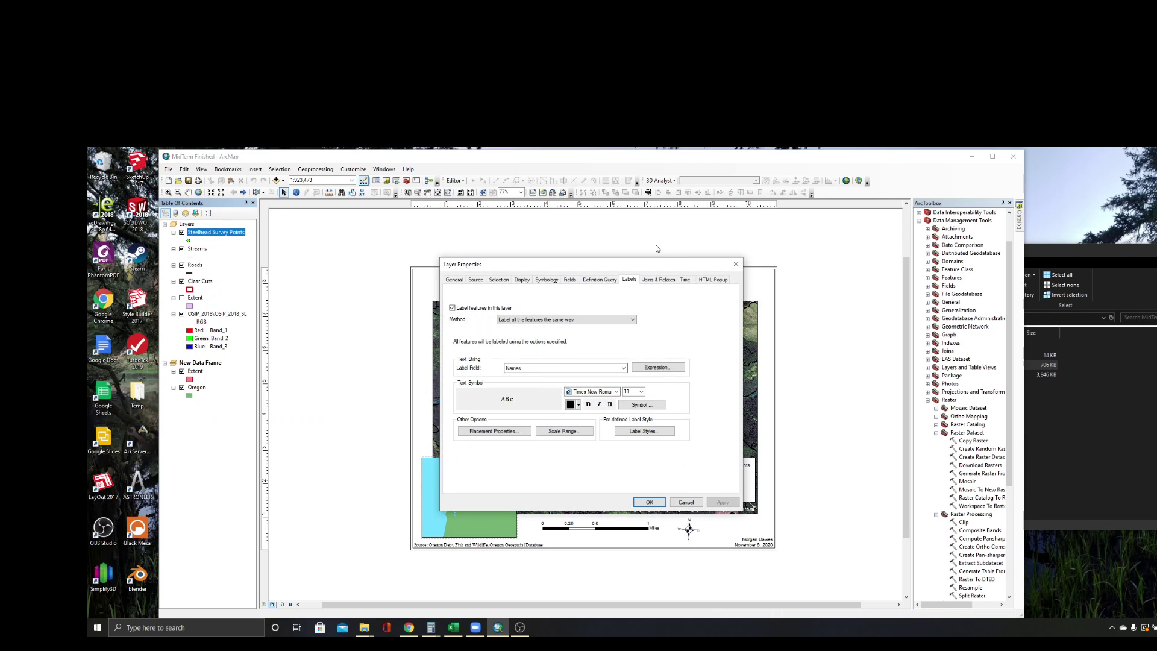
{"action": "left_click", "coordinate": [647, 406]}
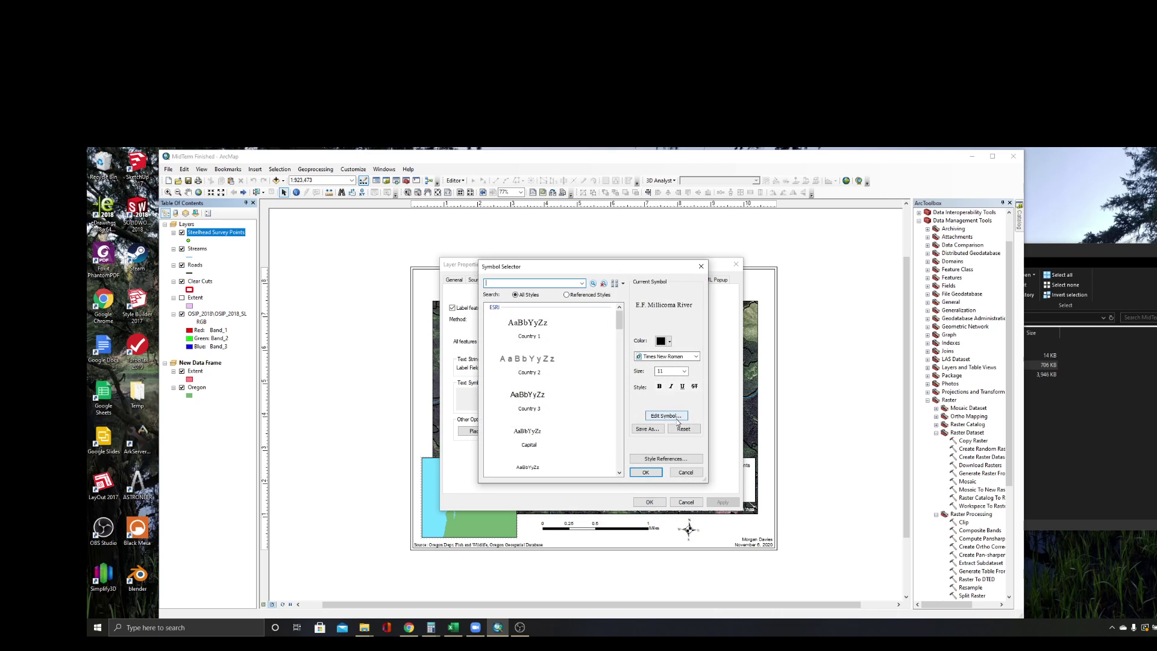
{"action": "left_click", "coordinate": [675, 417]}
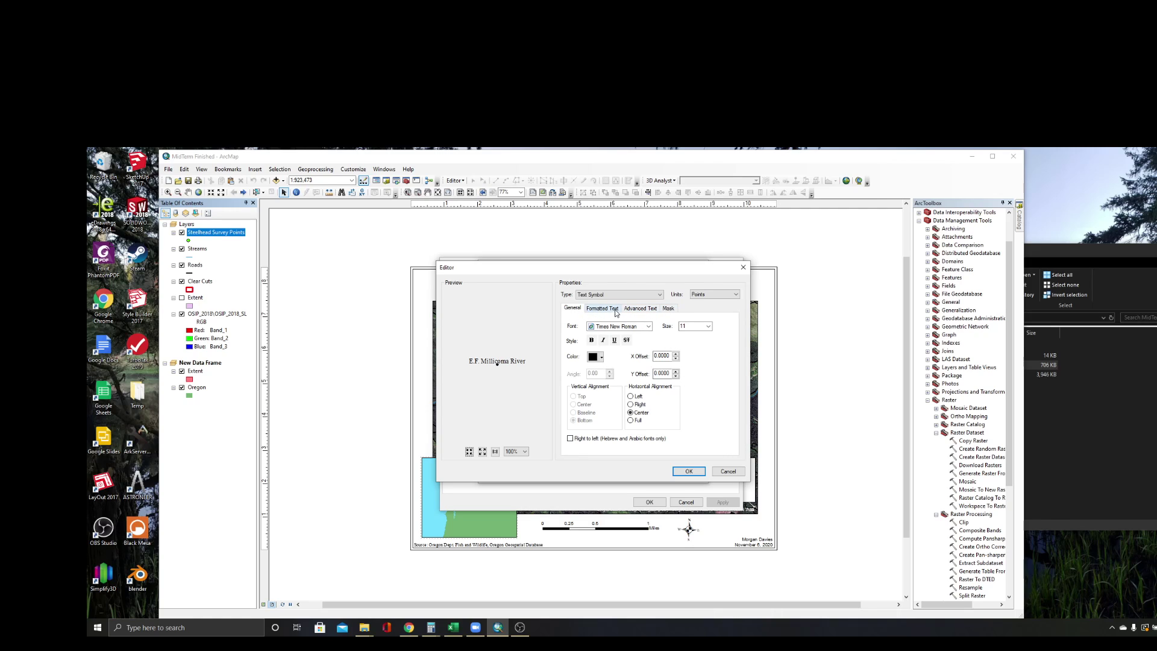
{"action": "left_click", "coordinate": [668, 309]}
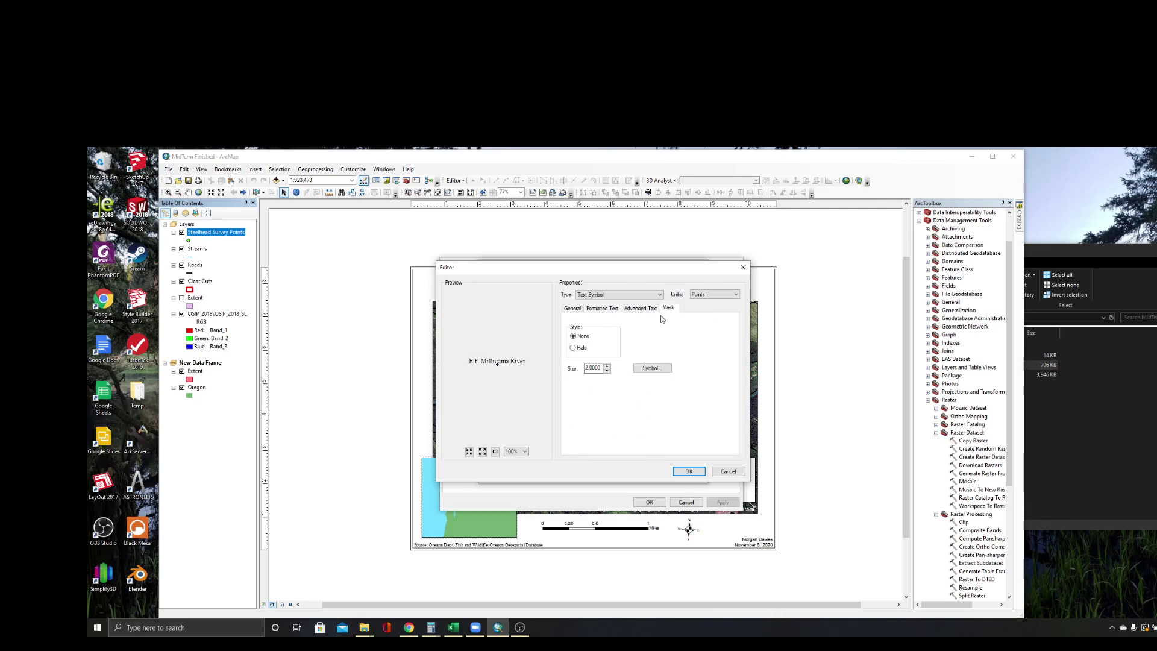
{"action": "left_click", "coordinate": [573, 348]}
{"action": "left_click", "coordinate": [573, 336]}
{"action": "left_click", "coordinate": [573, 348]}
Step: Set the halo size to 2 and apply the label settings
{"action": "left_click", "coordinate": [606, 366]}
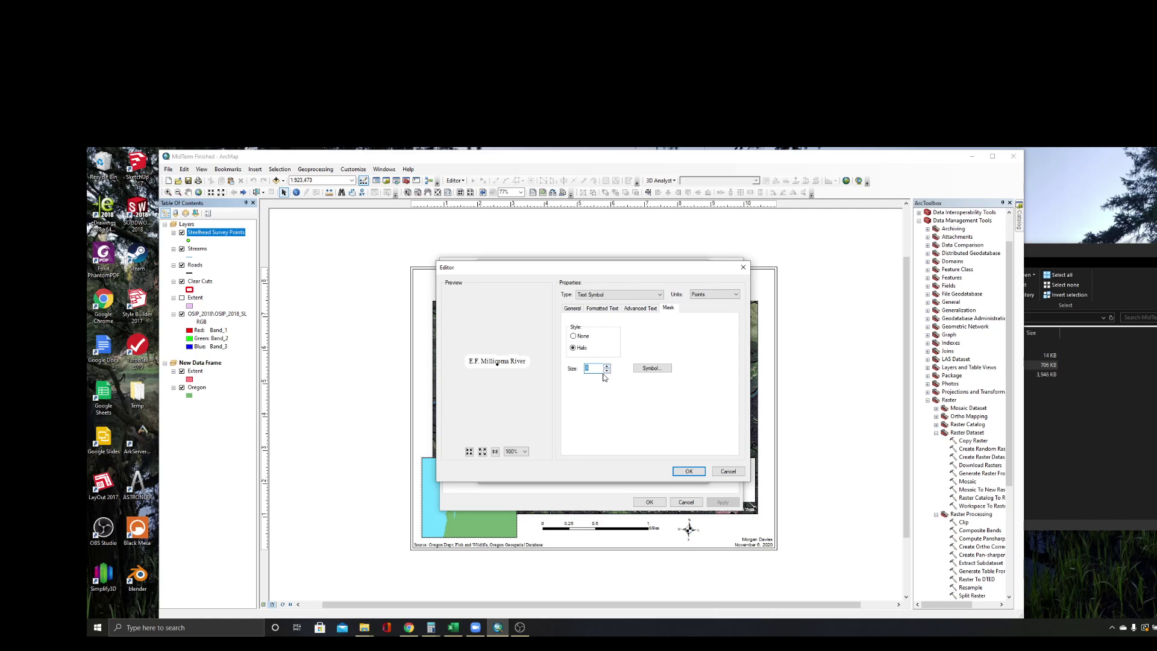
{"action": "left_click", "coordinate": [607, 372]}
{"action": "left_click", "coordinate": [680, 474]}
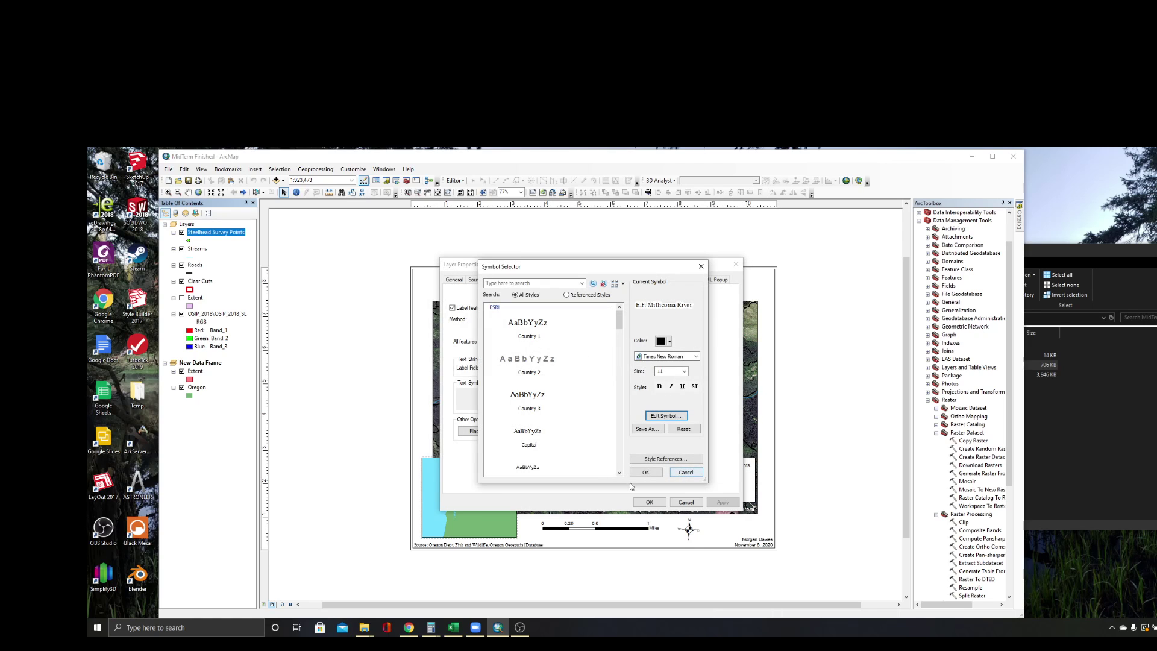
{"action": "left_click", "coordinate": [648, 472]}
{"action": "left_click", "coordinate": [649, 502]}
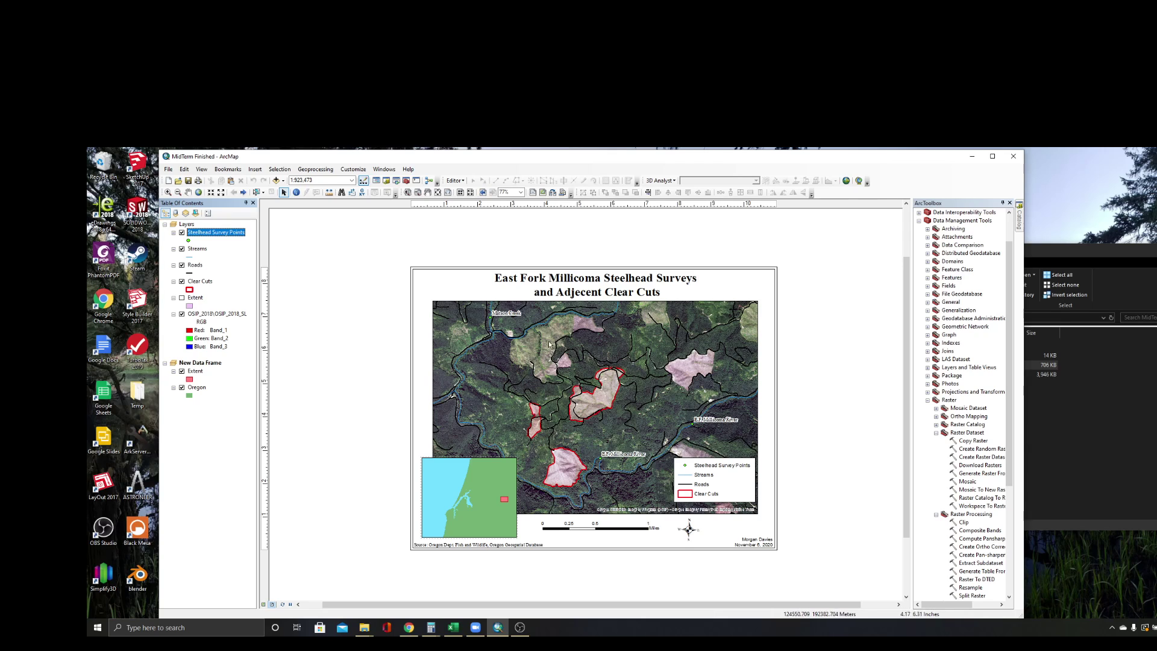
{"action": "right_click", "coordinate": [207, 237]}
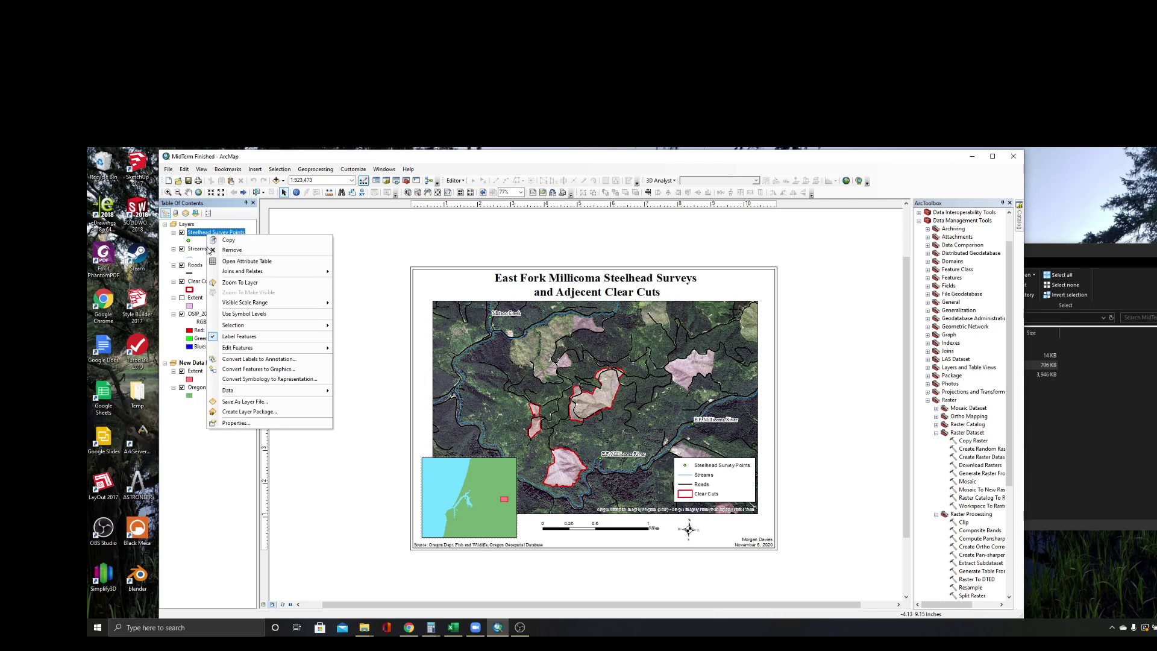
{"action": "left_click", "coordinate": [276, 424]}
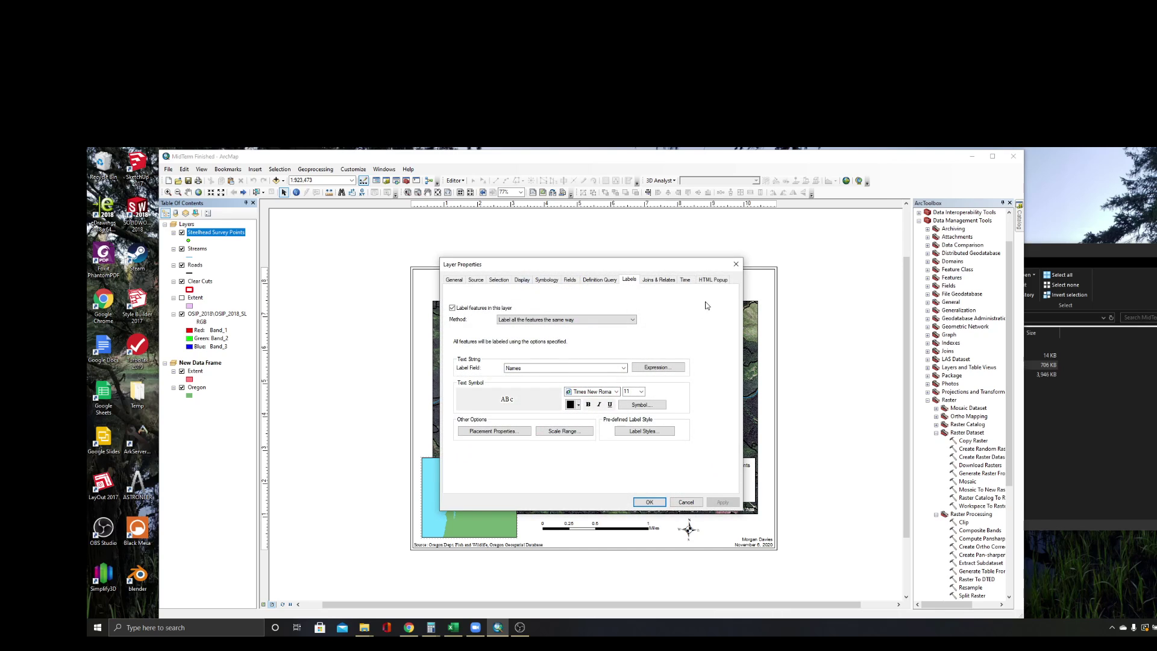
{"action": "left_click", "coordinate": [650, 502]}
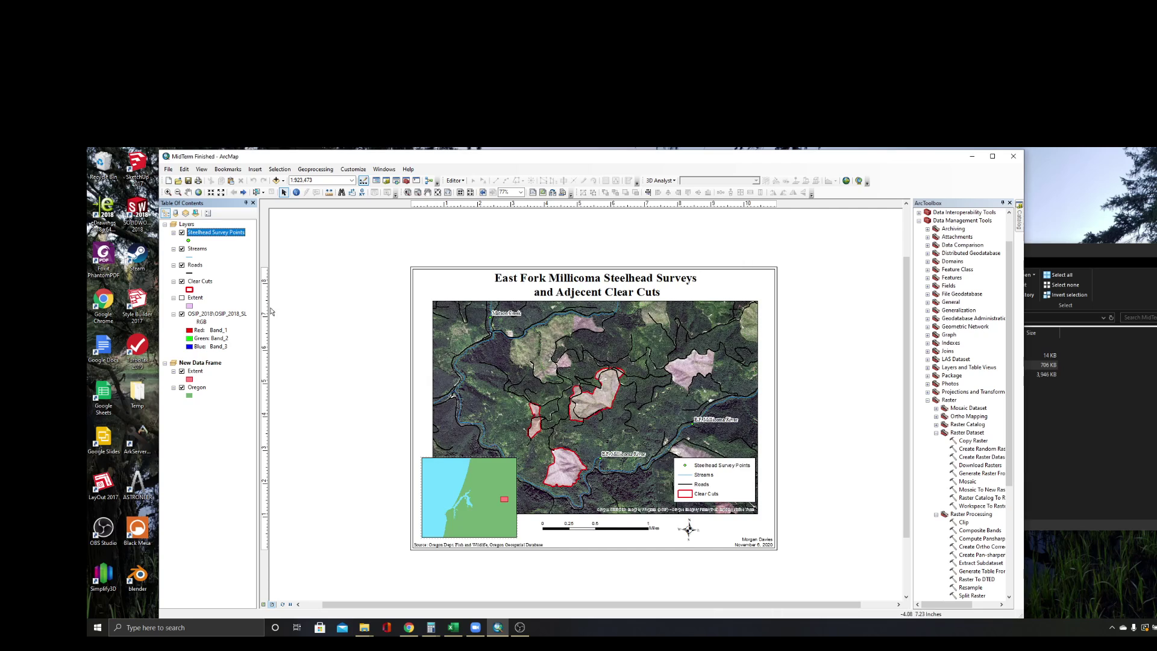
{"action": "right_click", "coordinate": [205, 237]}
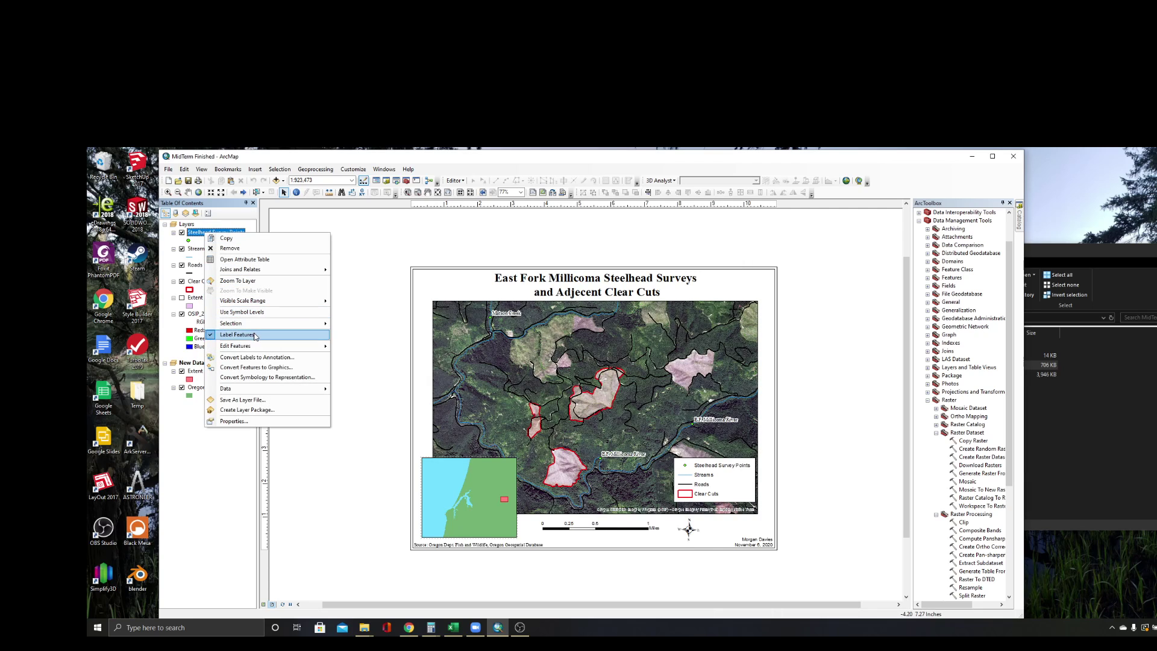